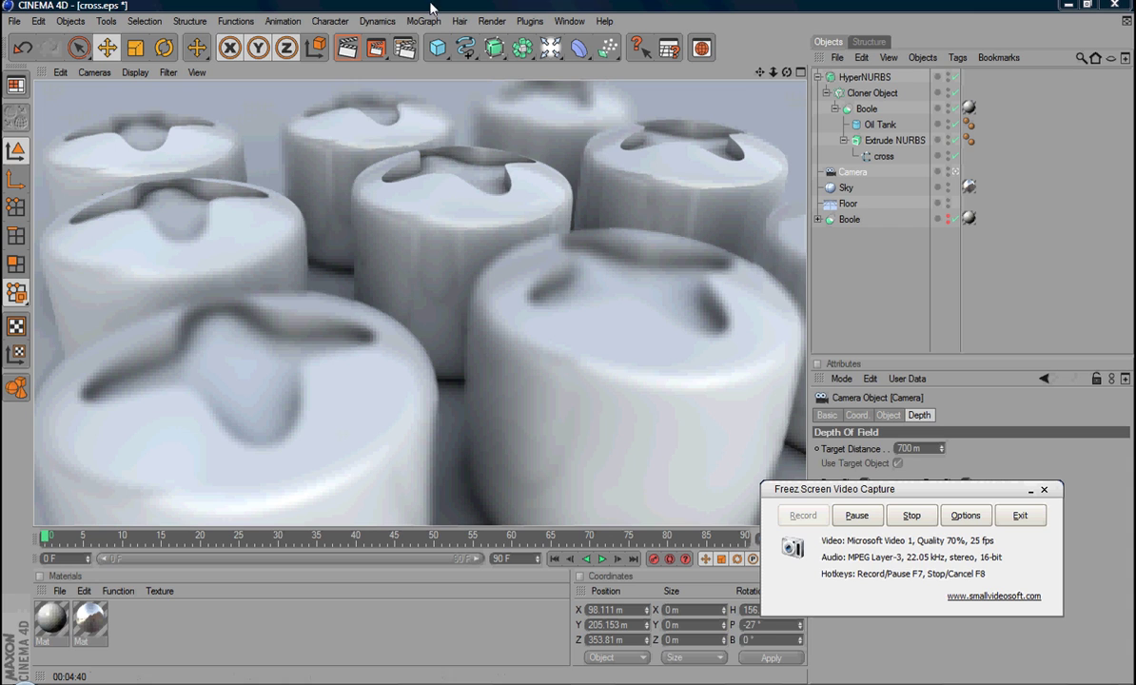
# Step: Switch to the open Untitled 2 scene containing the row of cloned containers
pyautogui.click(569, 21)
pyautogui.click(585, 363)
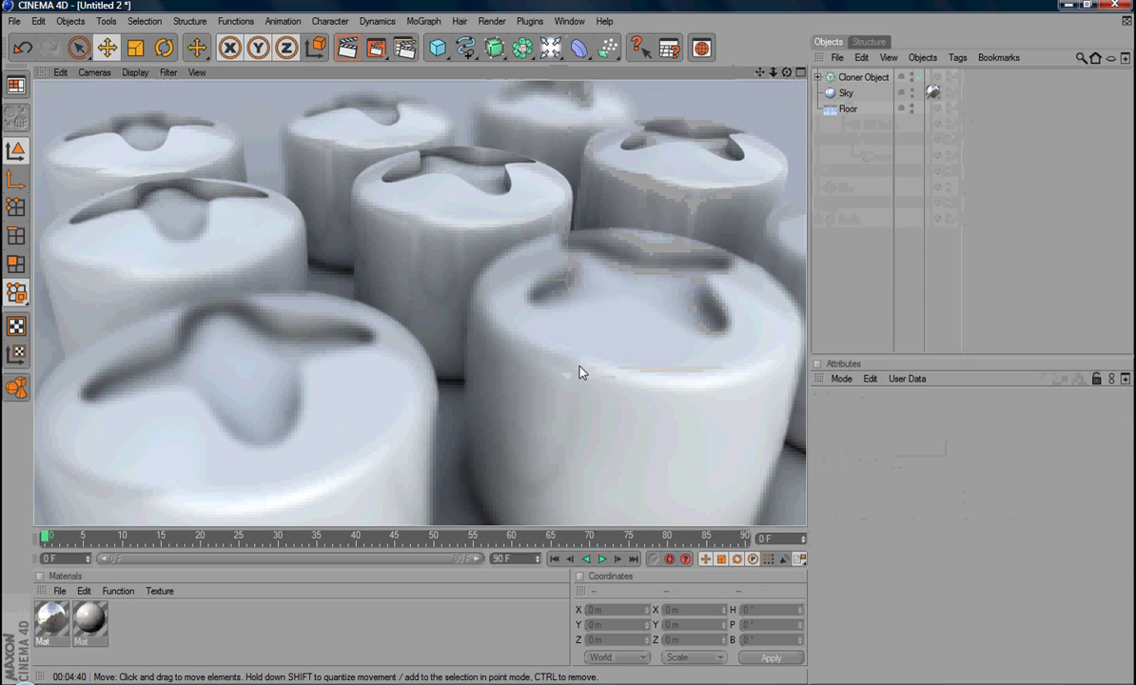
pyautogui.keyDown('alt'); pyautogui.moveTo(477, 338); pyautogui.dragTo(344, 297); pyautogui.keyUp('alt')
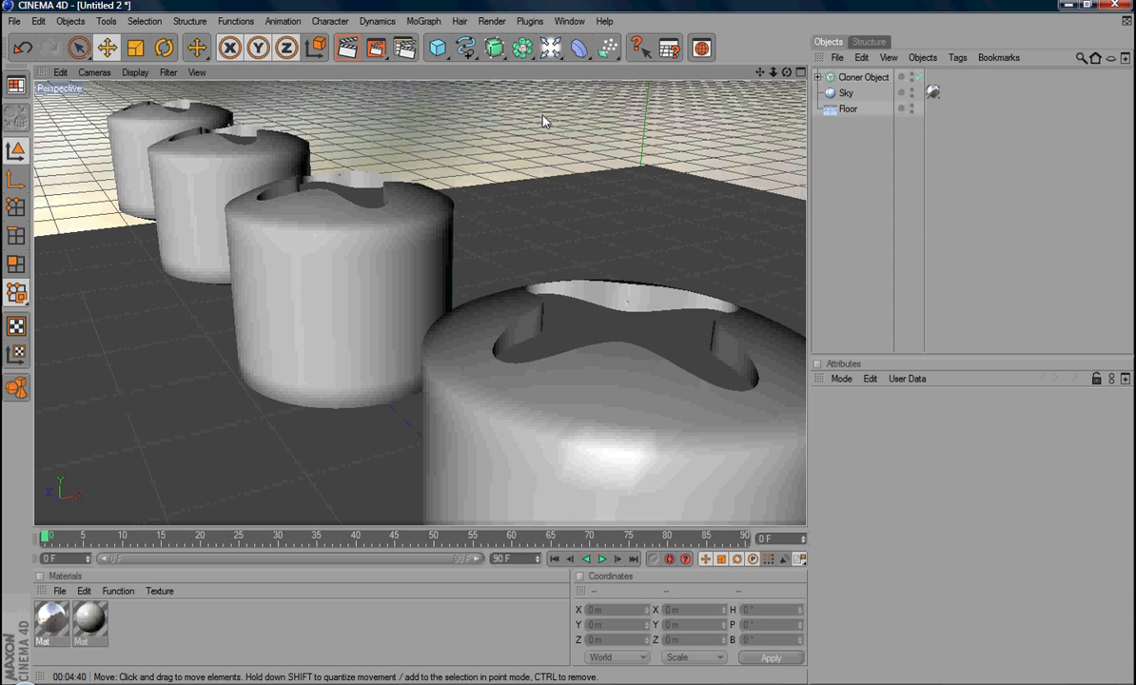
# Step: Add a standard camera to the scene and make it the active camera of the perspective view
pyautogui.click(550, 47)
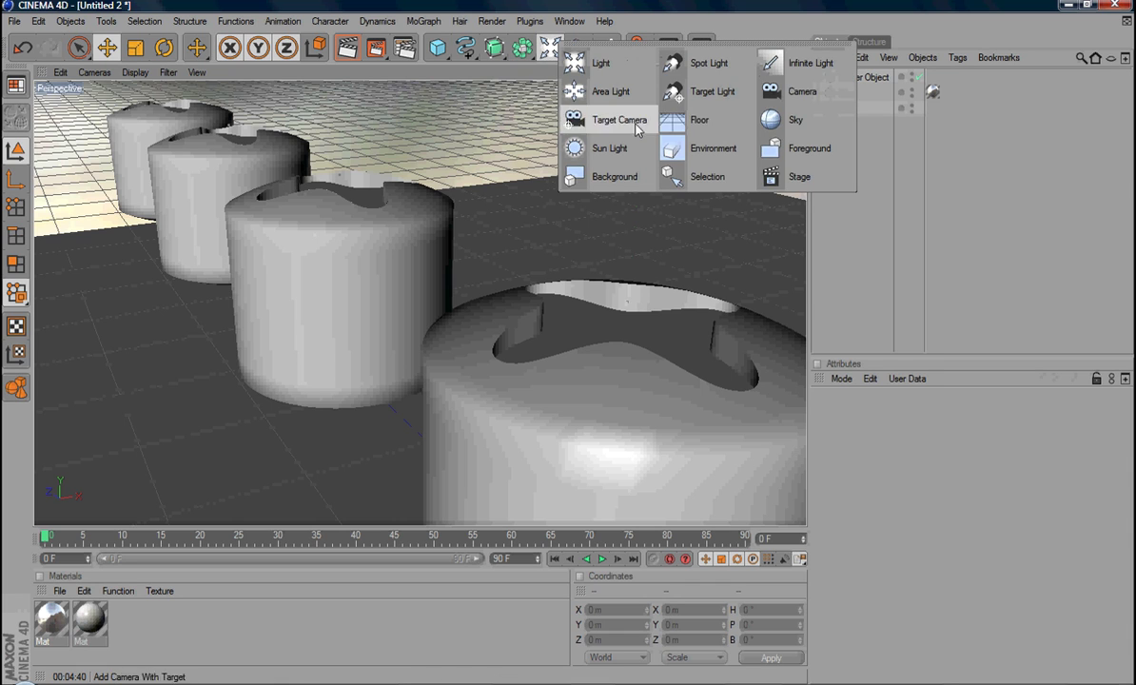
pyautogui.click(798, 92)
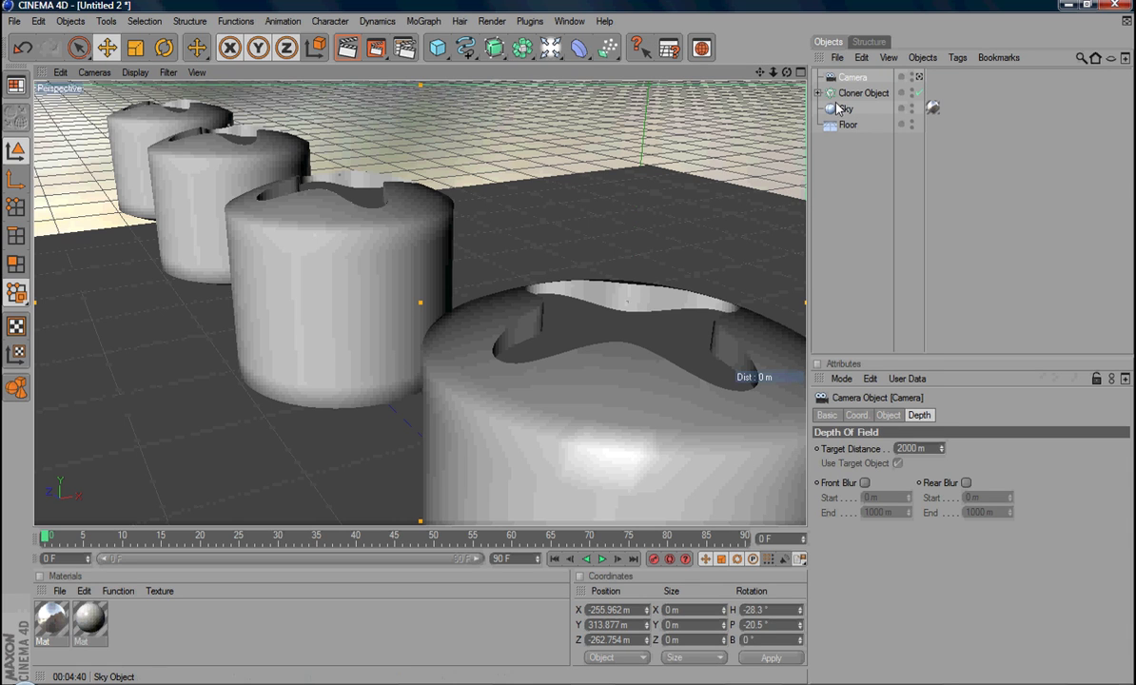
pyautogui.click(99, 74)
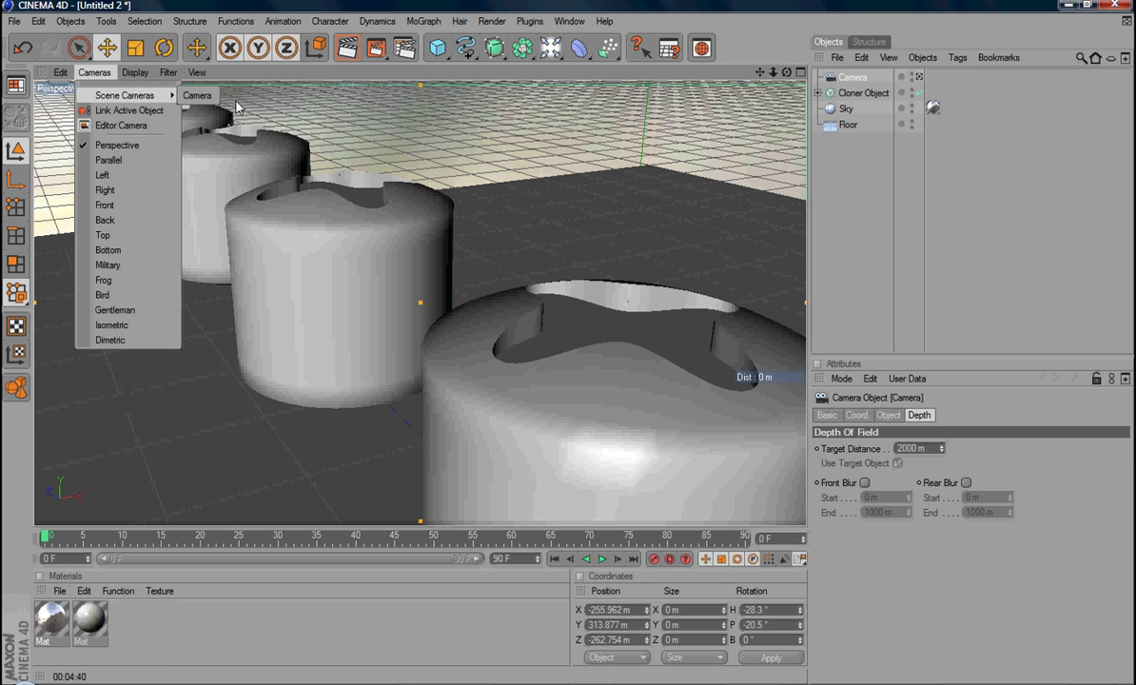
pyautogui.click(189, 98)
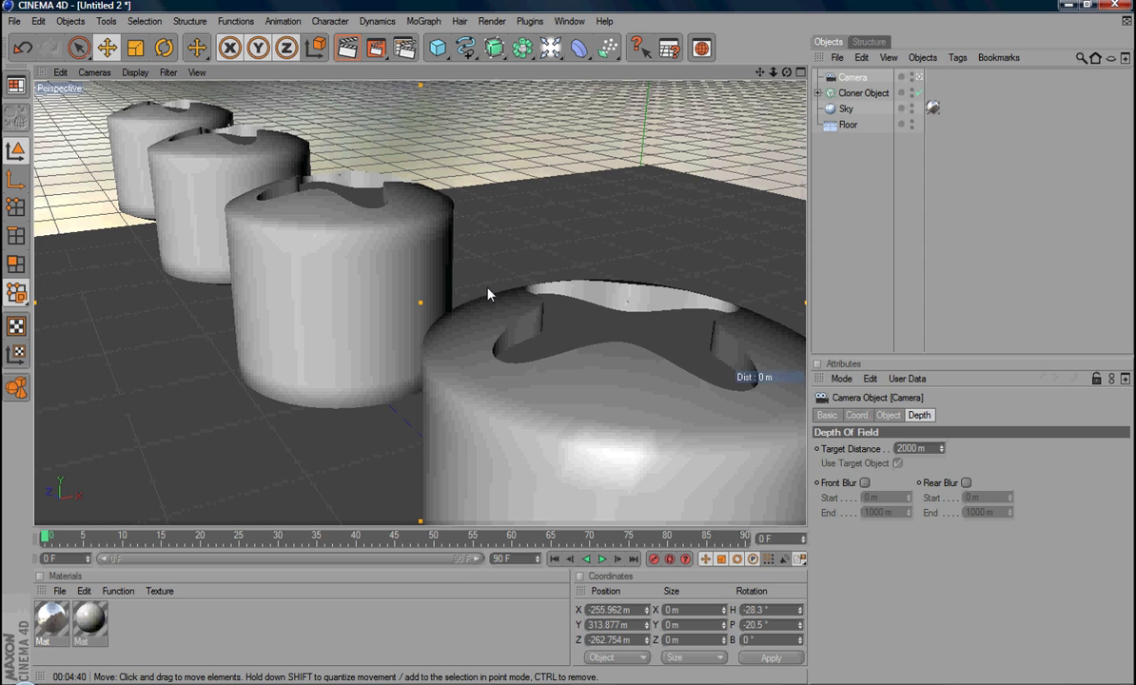
# Step: Reframe the camera on the container row at about X -253, Y 286, Z -278 m, heading -28° and pitch -17°
pyautogui.scroll(-2, 530, 318)
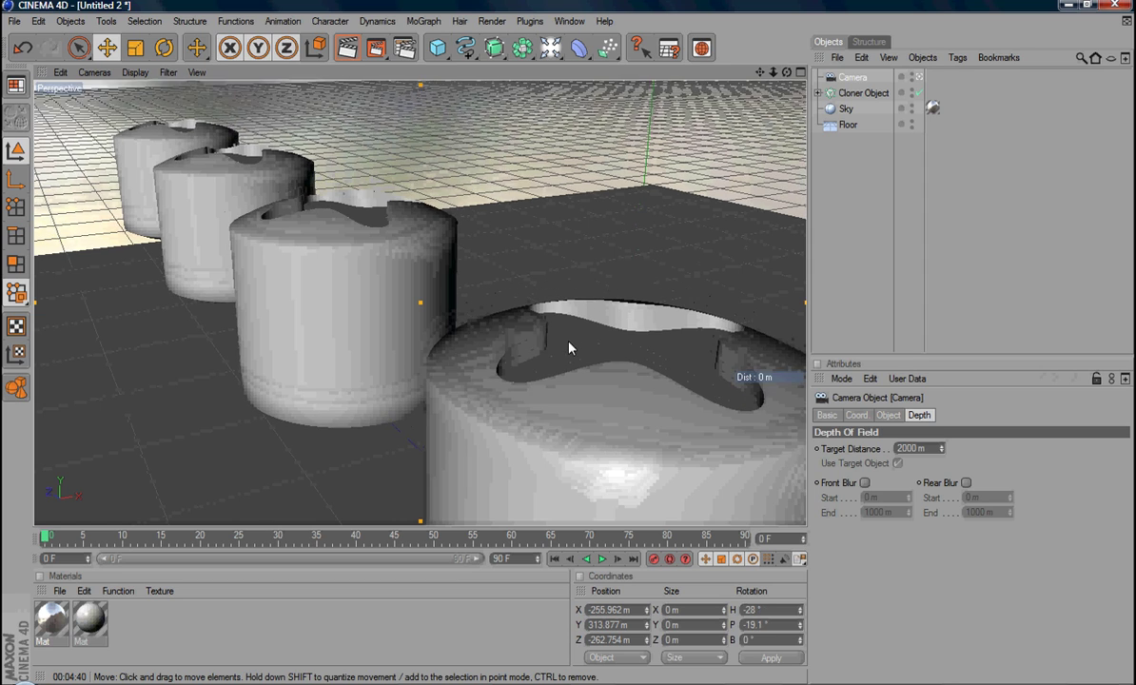
pyautogui.click(435, 243)
pyautogui.scroll(3, 571, 356)
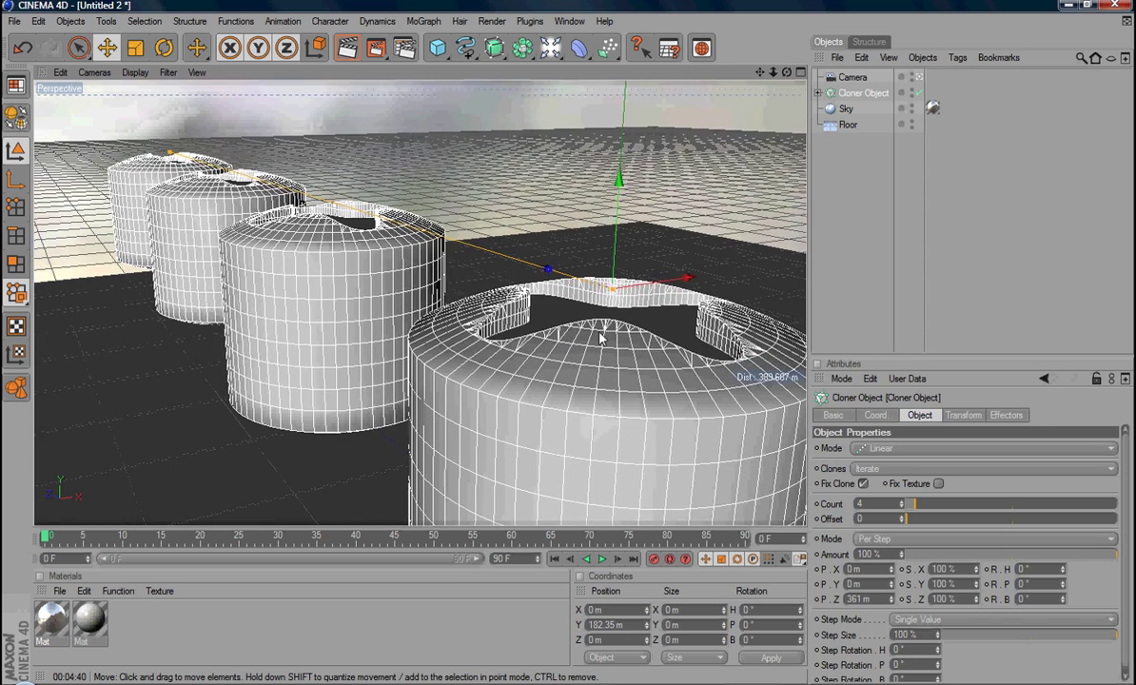
pyautogui.keyDown('alt'); pyautogui.moveTo(571, 352); pyautogui.dragTo(443, 251); pyautogui.keyUp('alt')
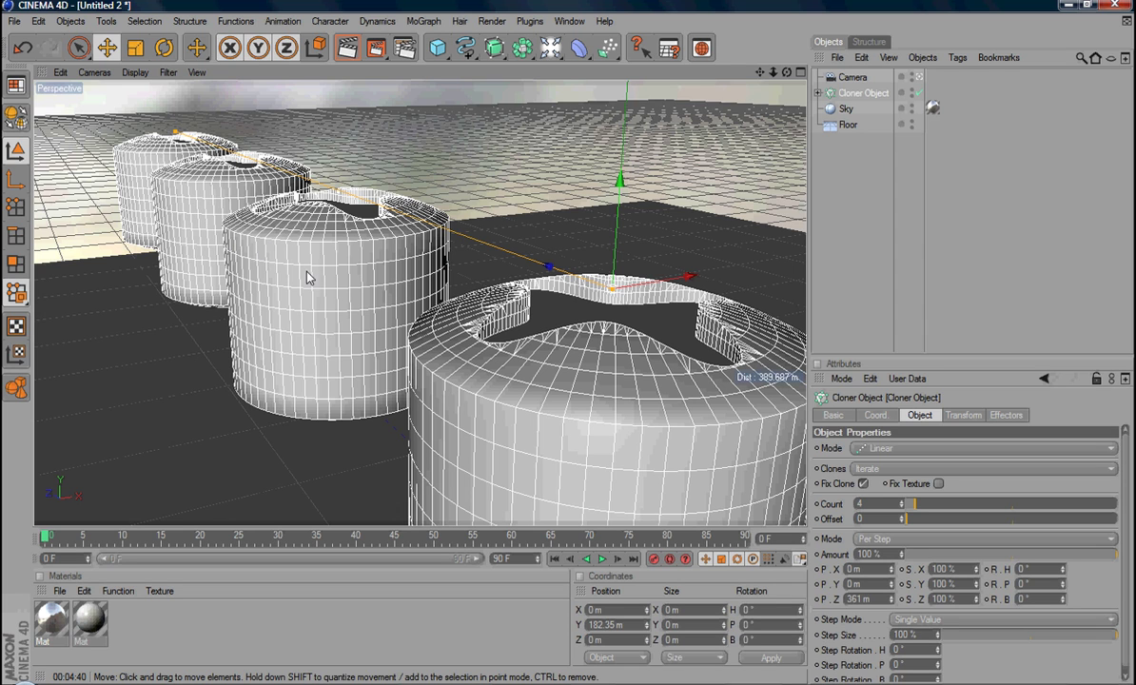
pyautogui.click(434, 152)
pyautogui.click(398, 294)
# Step: Set the camera's depth-of-field target distance to 790 m, checking its cone against the containers in the Top view
pyautogui.middleClick(496, 284)
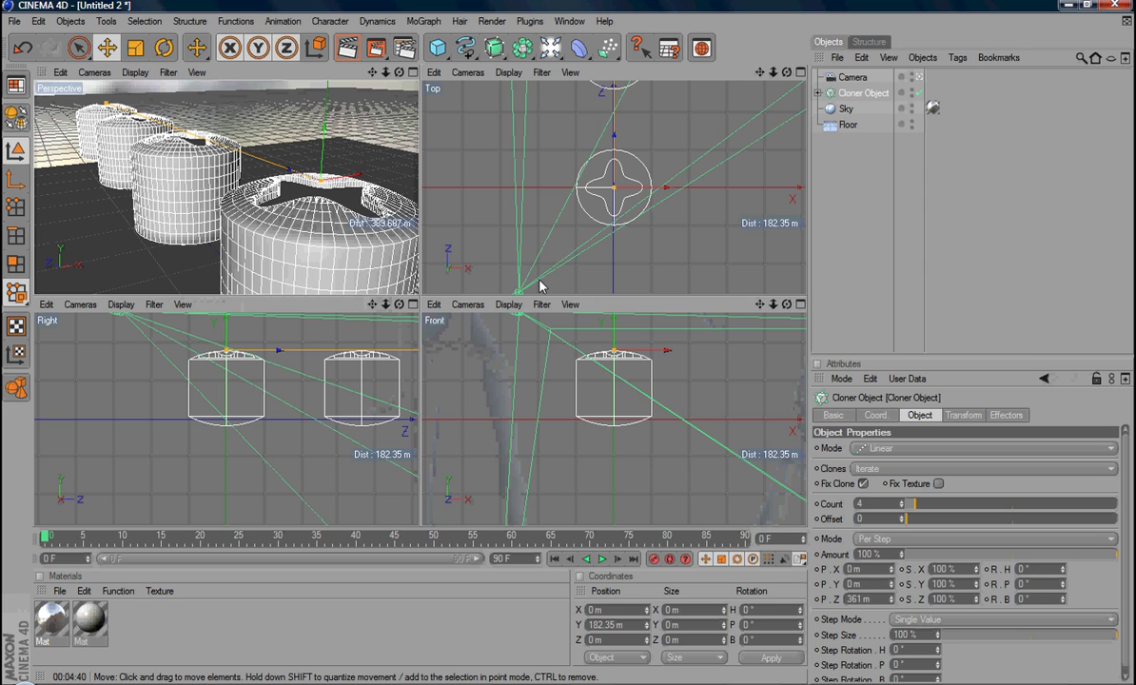
pyautogui.middleClick(571, 236)
pyautogui.scroll(-6, 466, 316)
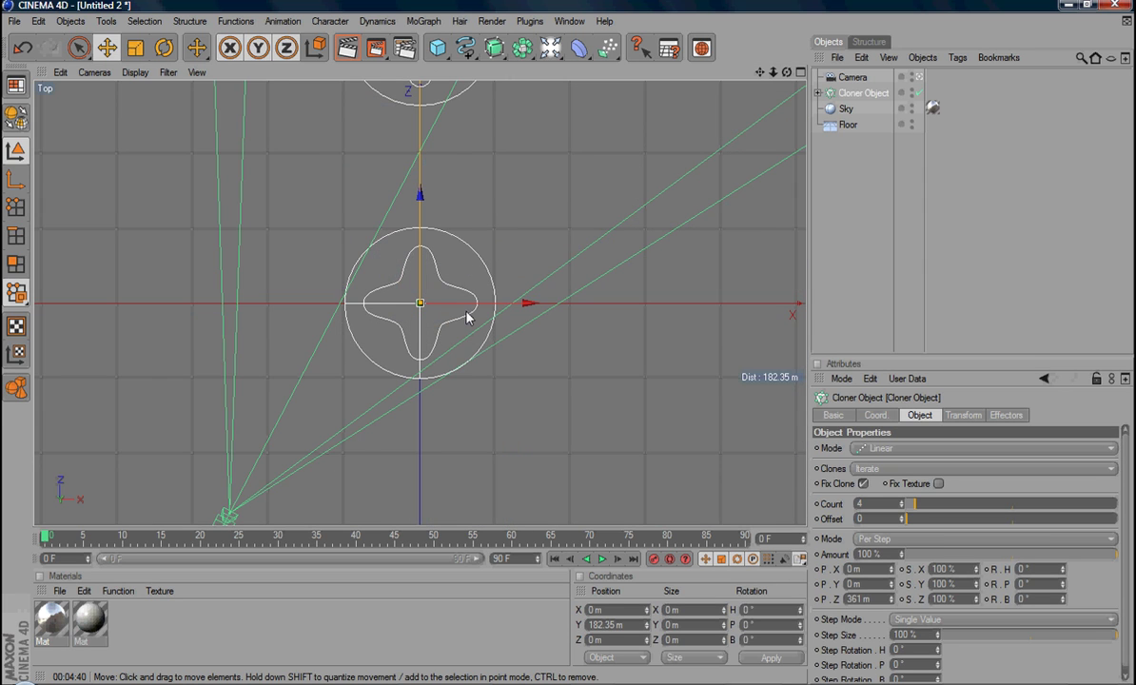
pyautogui.moveTo(502, 247)
pyautogui.keyDown('alt'); pyautogui.mouseDown(button='middle')
pyautogui.moveTo(553, 373)
pyautogui.moveTo(503, 246)
pyautogui.mouseUp(button='middle'); pyautogui.keyUp('alt')
pyautogui.scroll(-2, 507, 242)
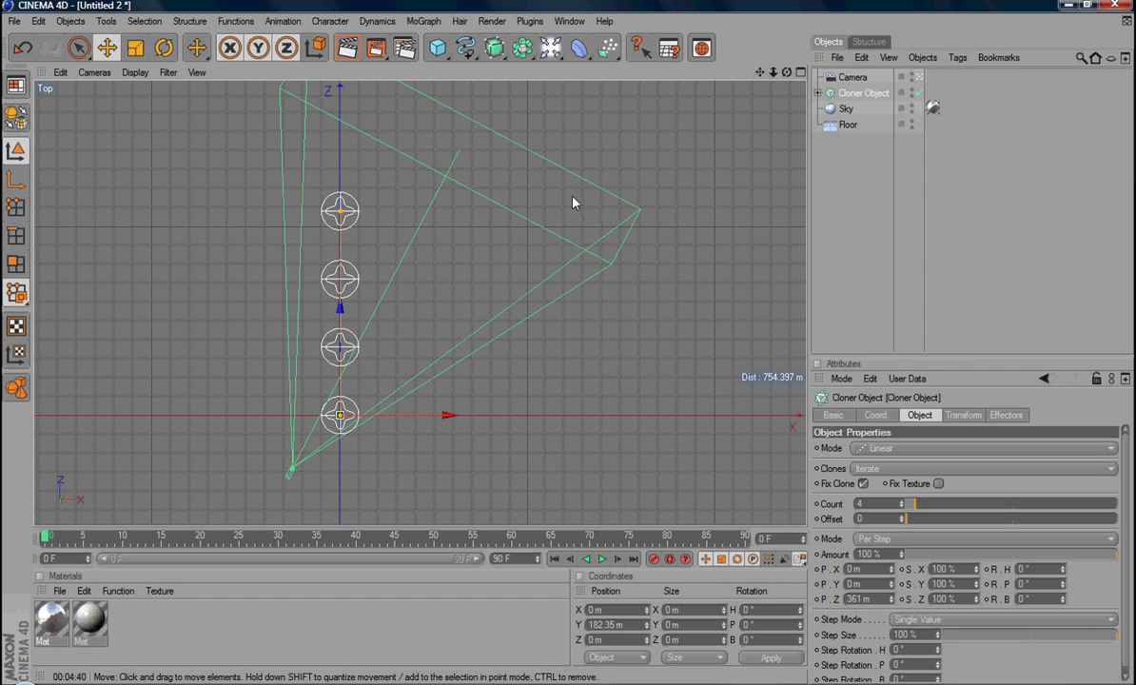
pyautogui.click(859, 78)
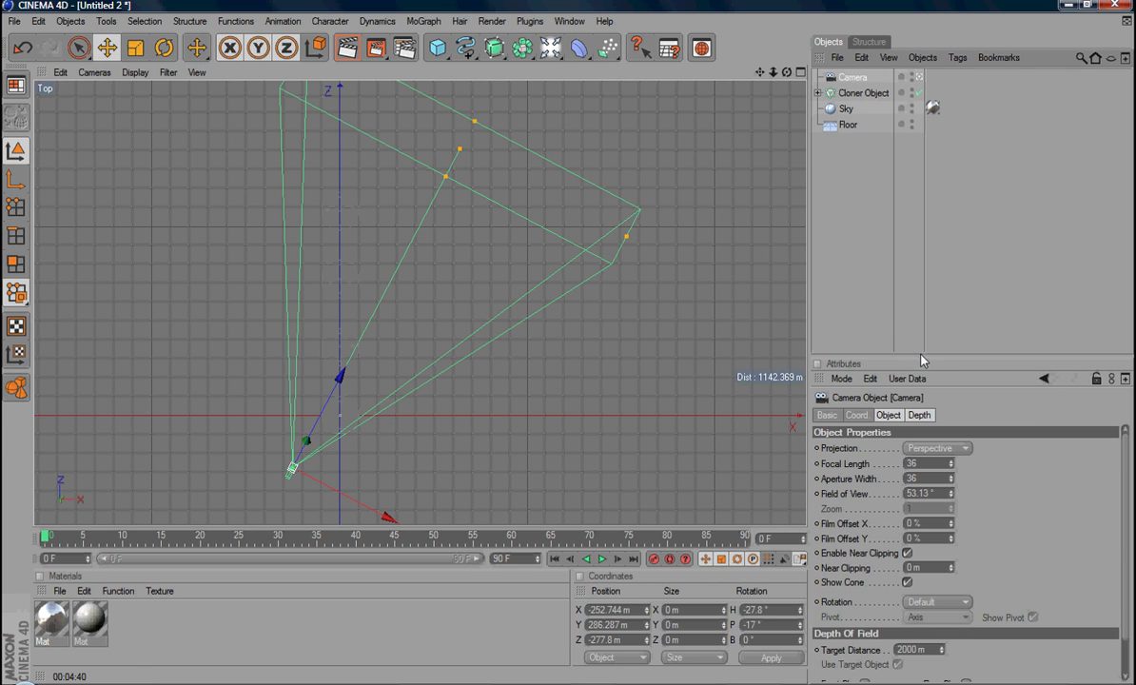
pyautogui.moveTo(913, 358); pyautogui.dragTo(928, 178)
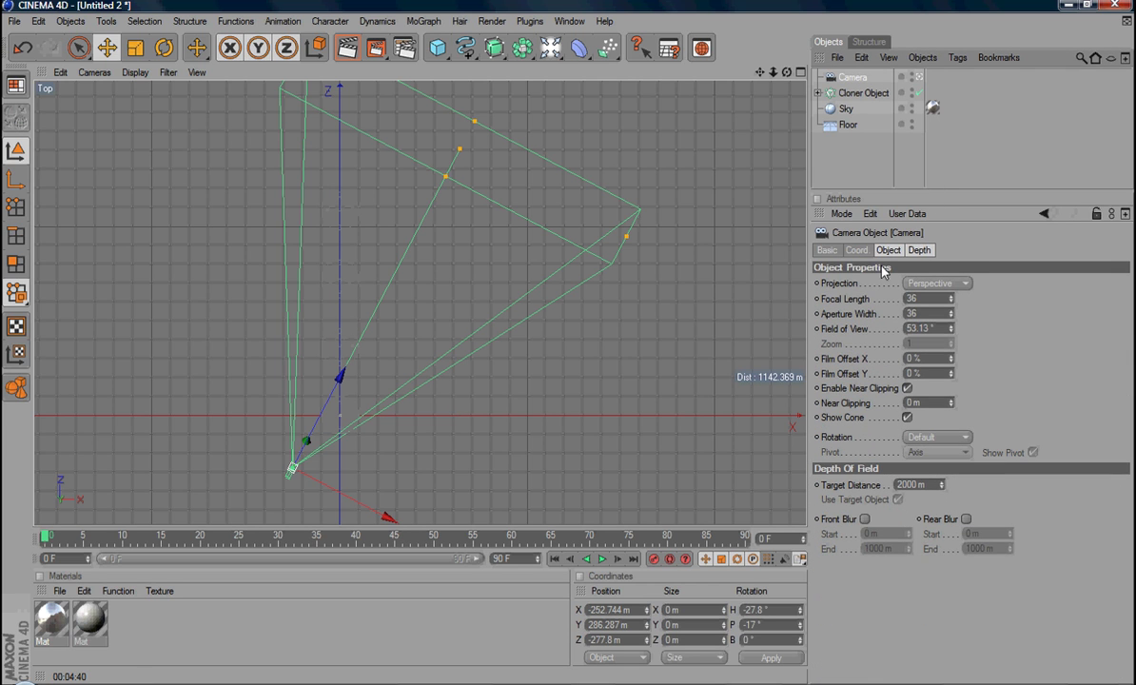
pyautogui.click(919, 250)
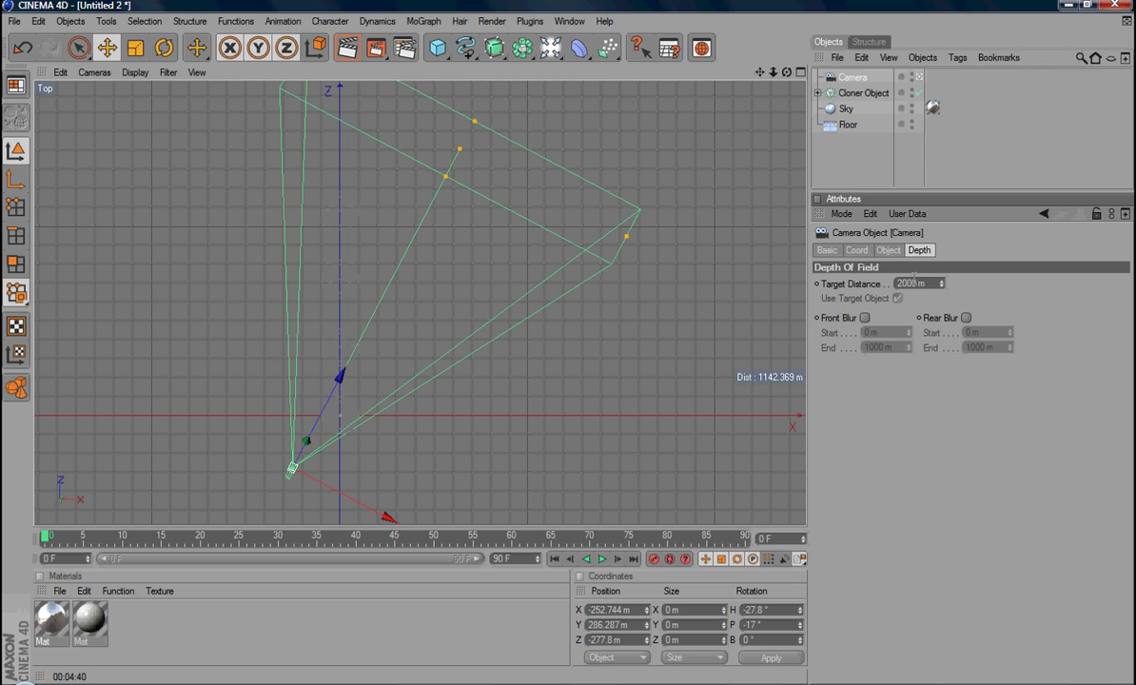
pyautogui.moveTo(941, 289)
pyautogui.mouseDown()
pyautogui.moveTo(939, 273)
pyautogui.moveTo(943, 295)
pyautogui.mouseUp()
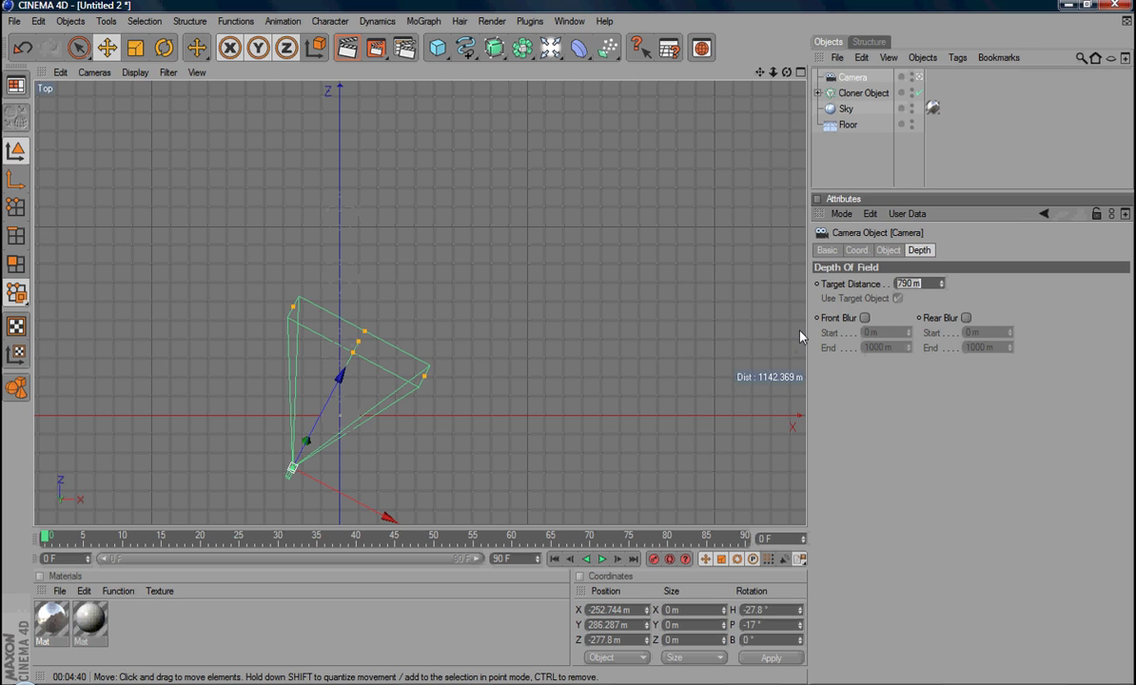
# Step: Enable the camera's front and rear blur, with end distances of about 365 m in front and 533 m at the rear
pyautogui.click(865, 318)
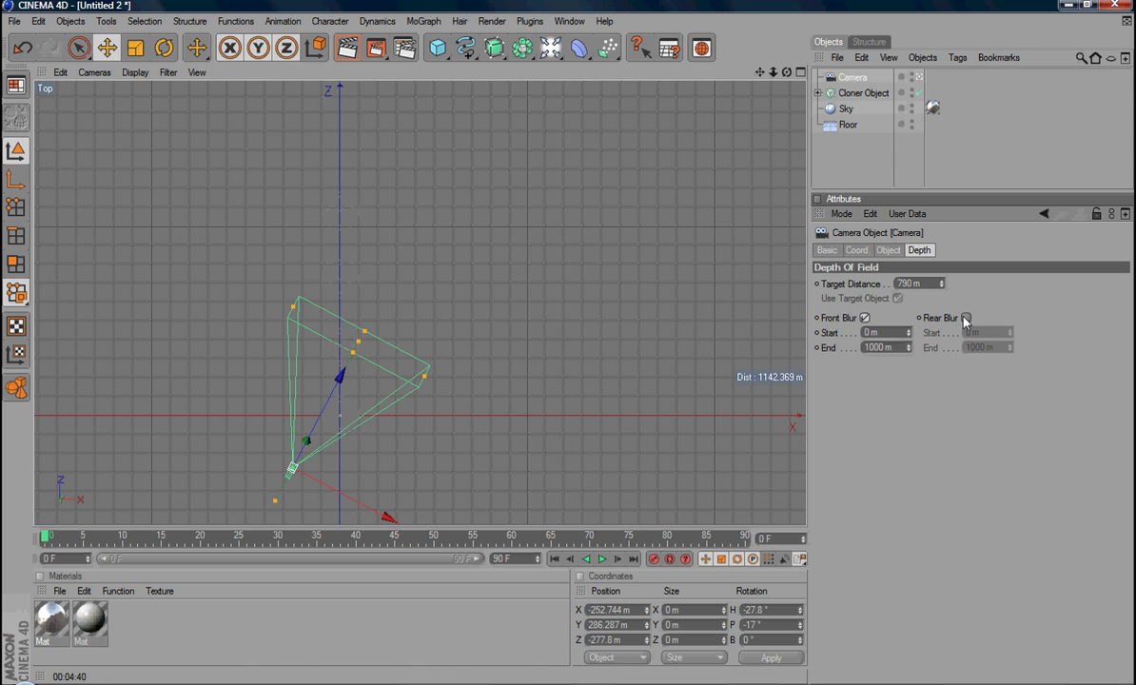
pyautogui.click(966, 318)
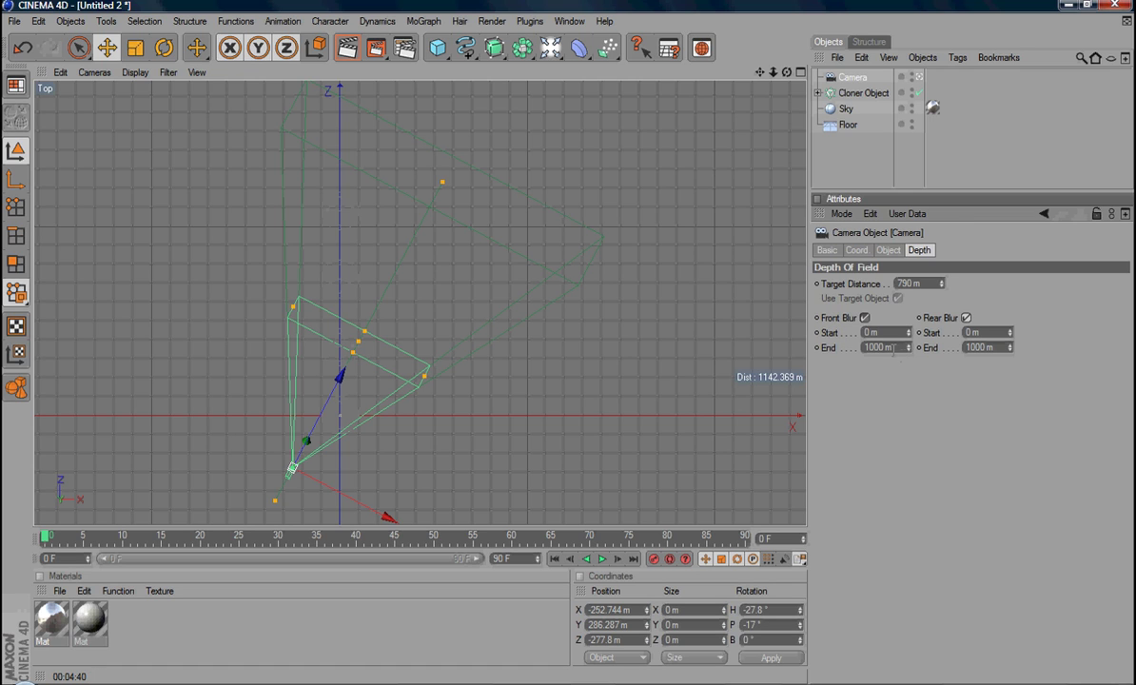
pyautogui.moveTo(910, 354)
pyautogui.mouseDown()
pyautogui.moveTo(911, 339)
pyautogui.moveTo(918, 375)
pyautogui.moveTo(909, 356)
pyautogui.mouseUp()
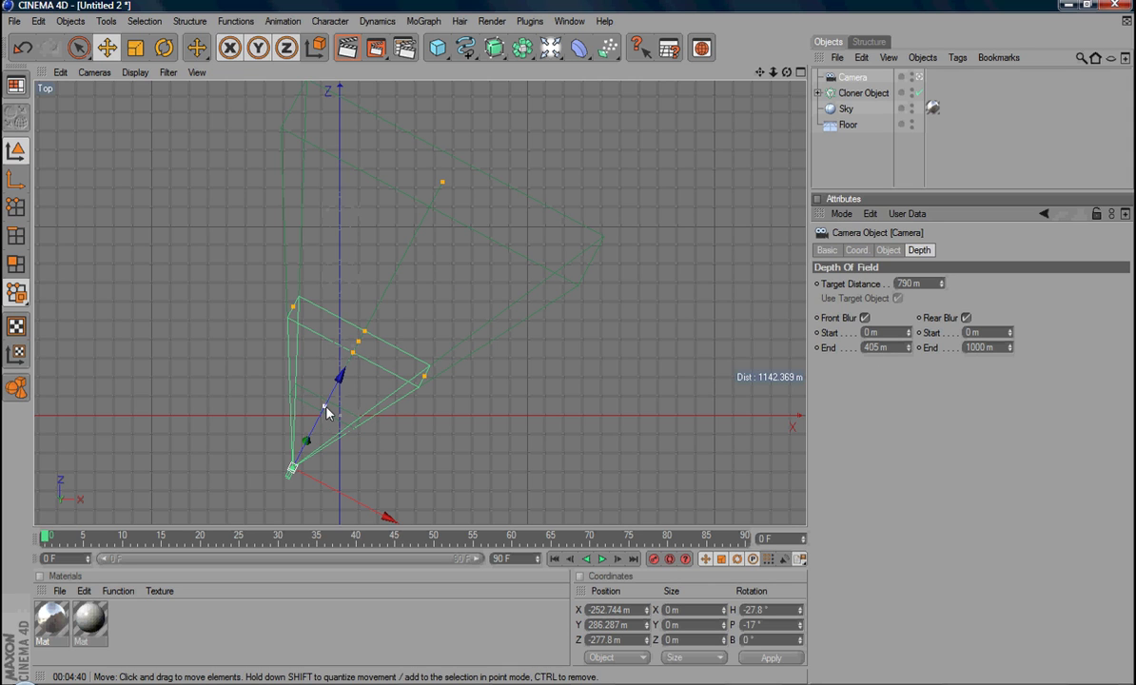
pyautogui.doubleClick(881, 348)
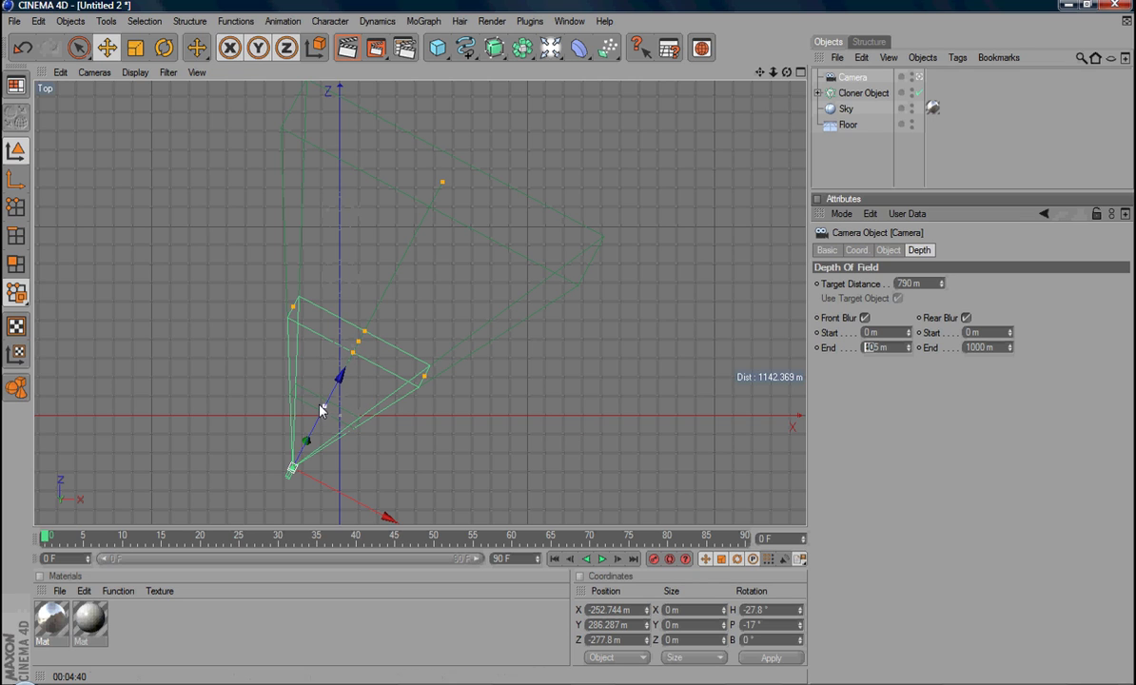
pyautogui.moveTo(303, 447); pyautogui.dragTo(330, 403)
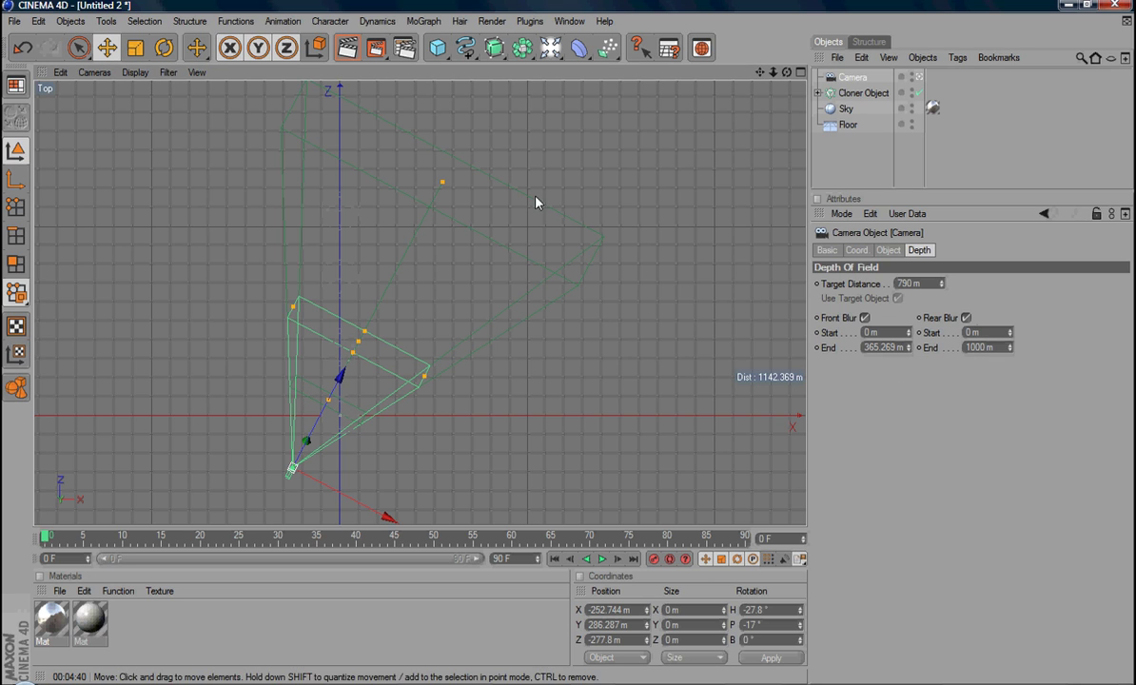
pyautogui.moveTo(443, 182); pyautogui.dragTo(568, 348)
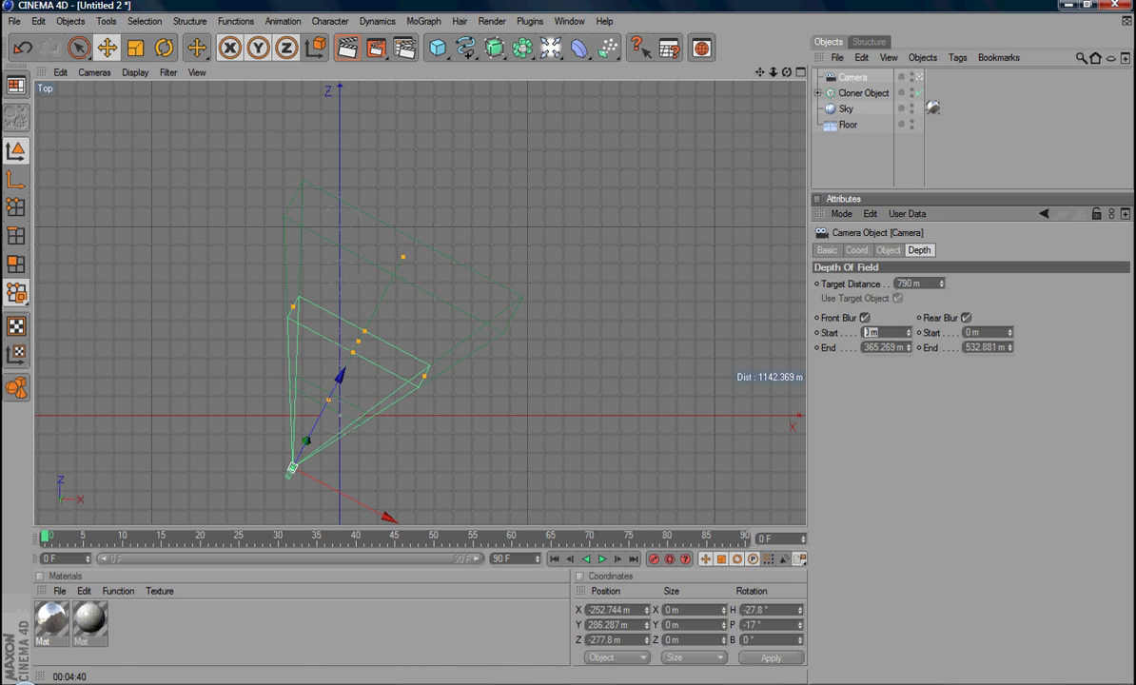
# Step: Set the front blur start to 50 m and the rear blur start to 100 m
pyautogui.doubleClick(871, 332)
pyautogui.write('50')
pyautogui.doubleClick(978, 332)
pyautogui.write('100')
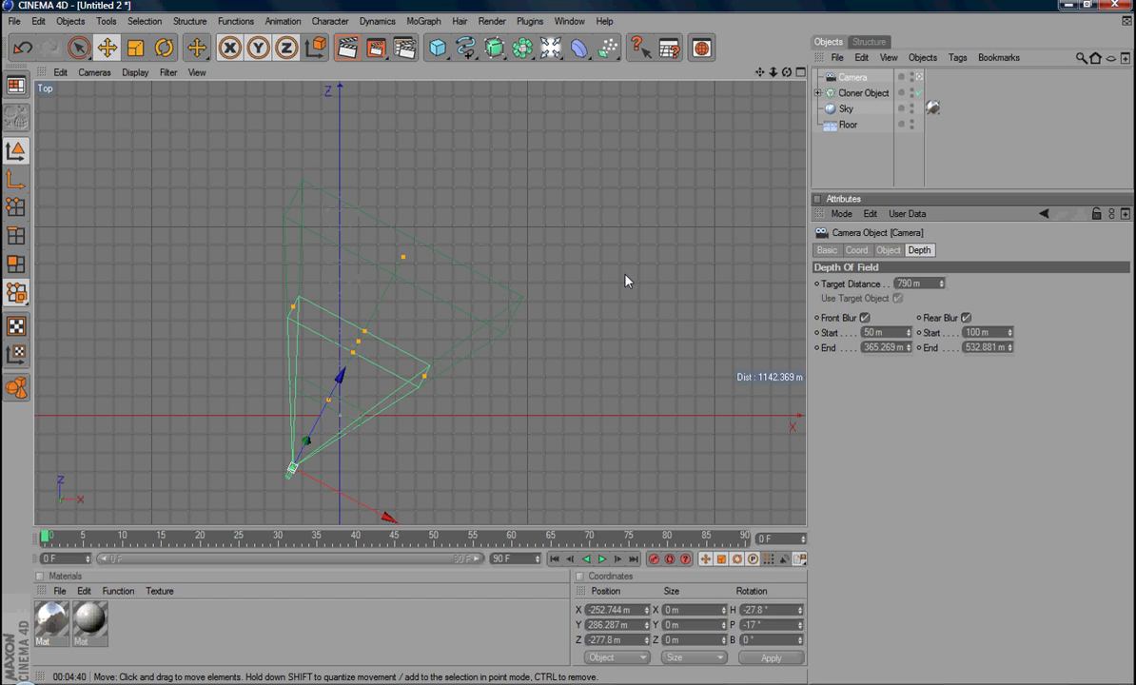
# Step: Add a Depth of Field post effect with Use Gradients enabled to the render settings, and render the perspective view
pyautogui.middleClick(541, 321)
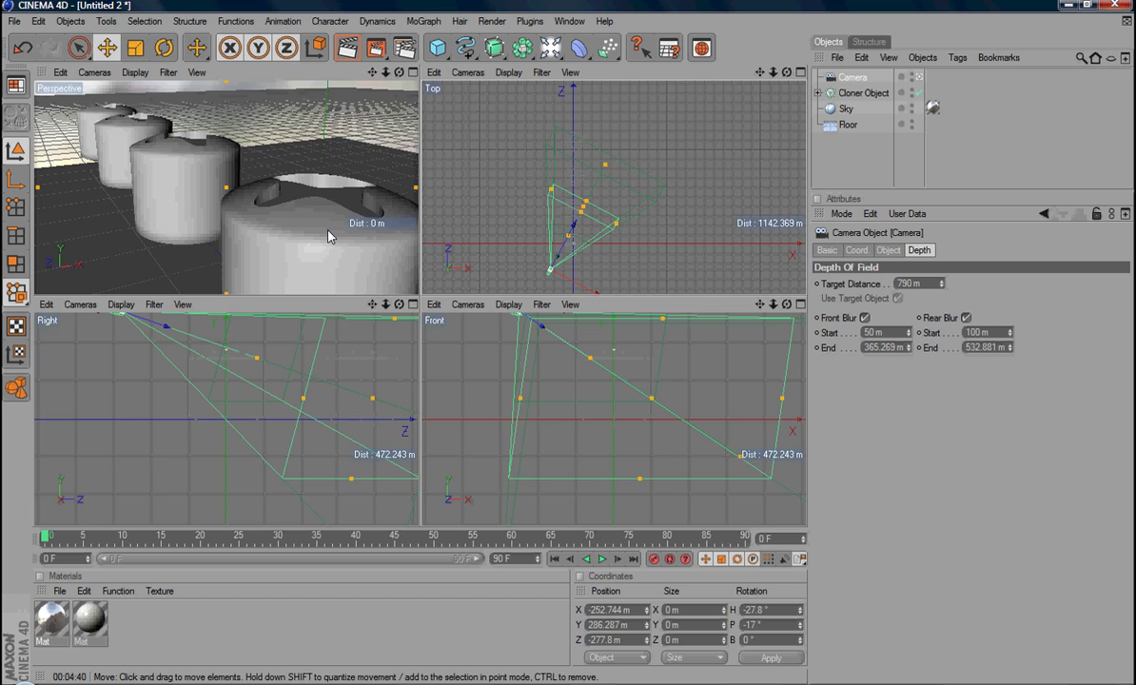
pyautogui.middleClick(329, 236)
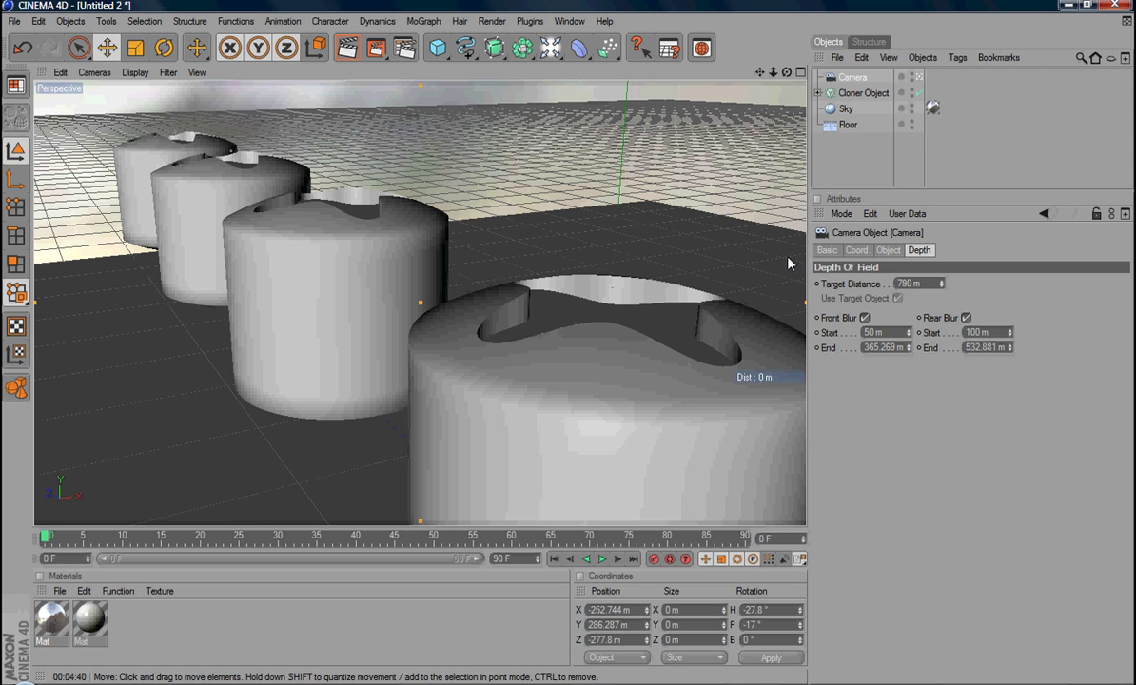
pyautogui.click(404, 48)
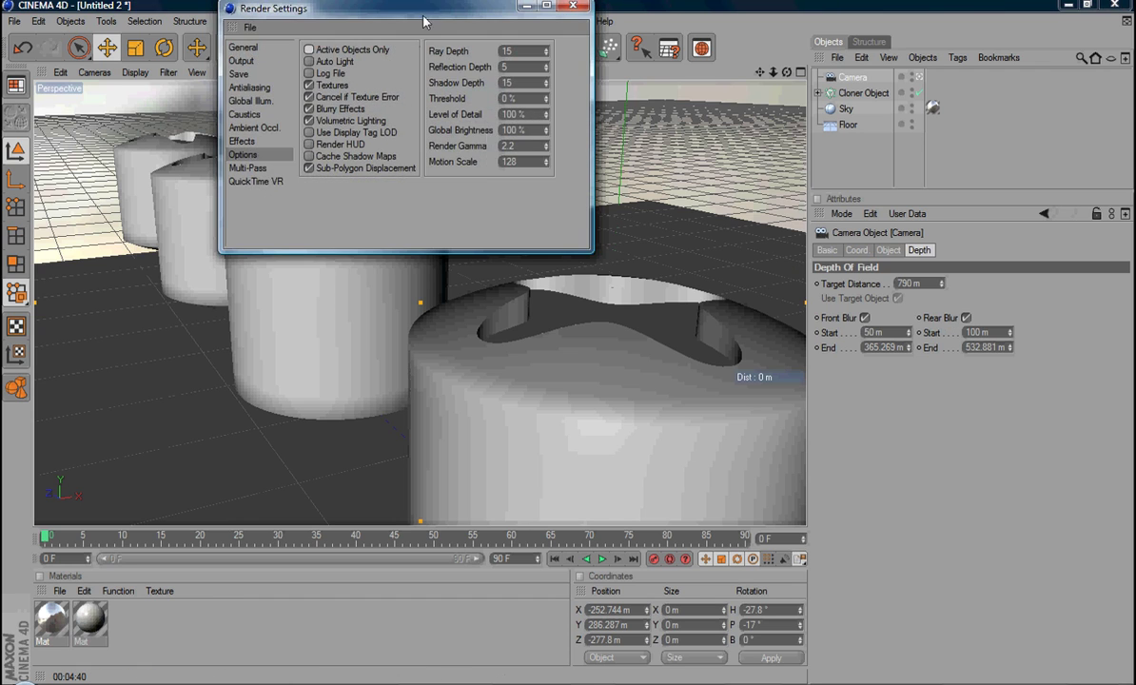
pyautogui.moveTo(427, 15); pyautogui.dragTo(603, 112)
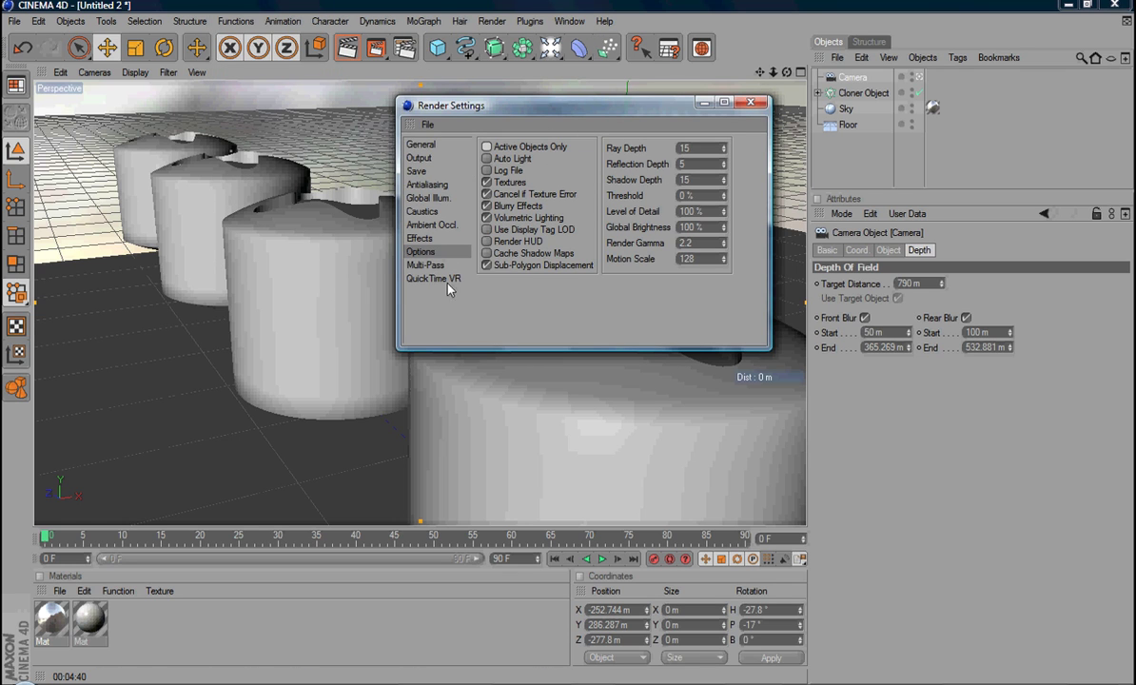
pyautogui.click(420, 238)
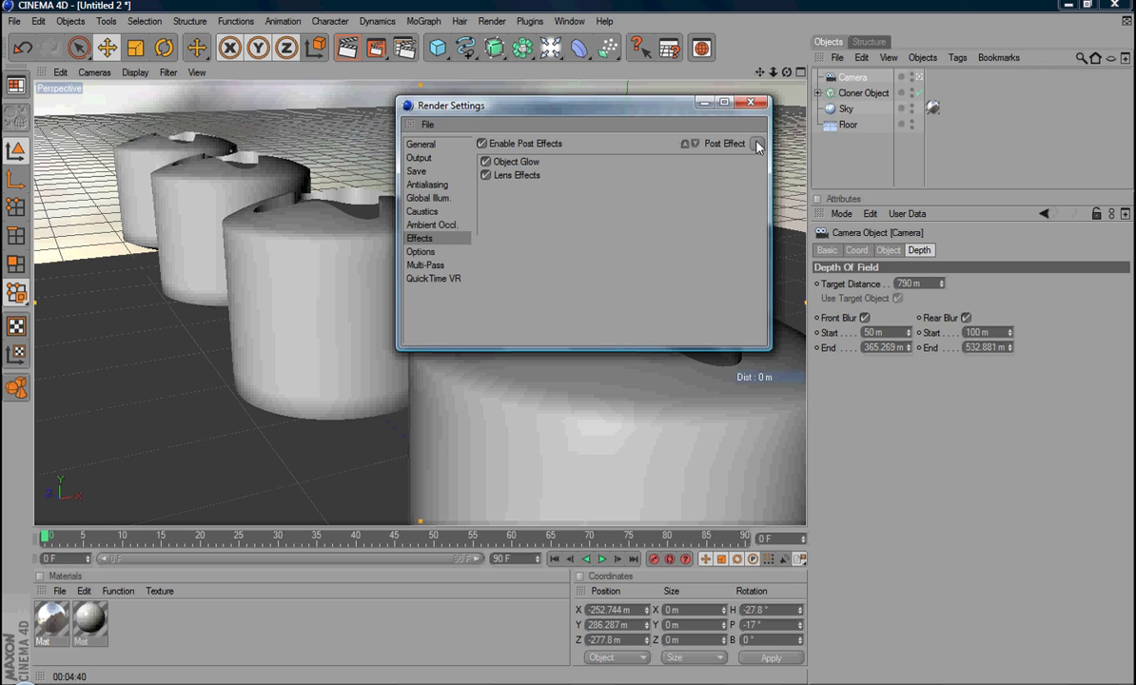
pyautogui.click(723, 144)
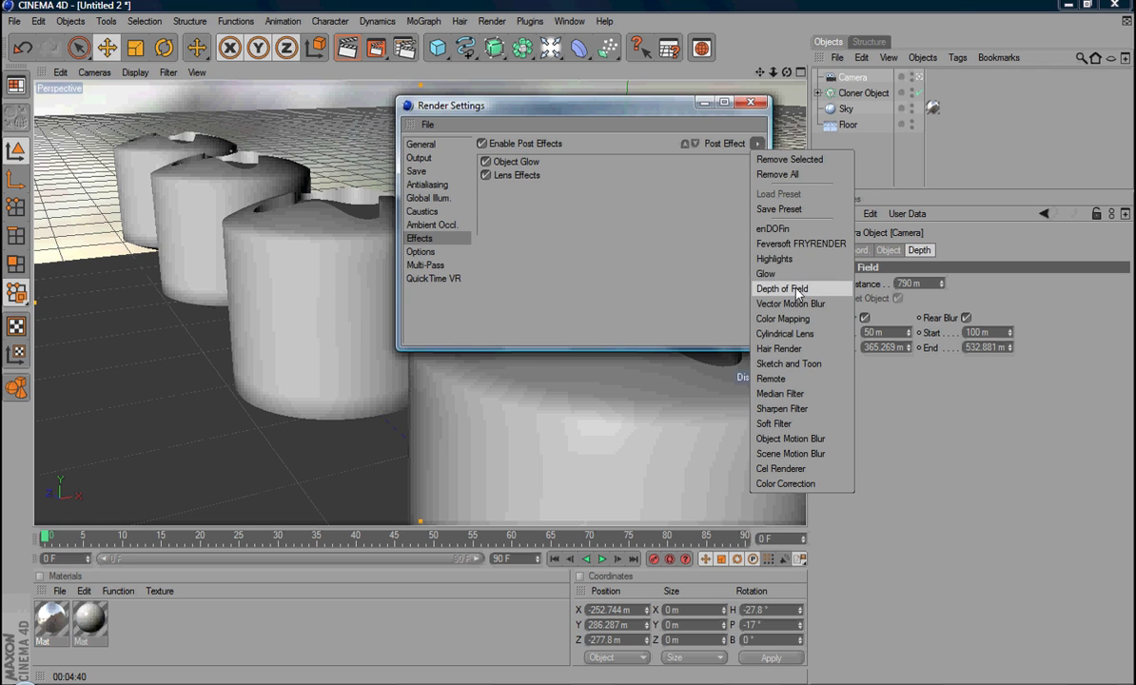
pyautogui.click(782, 288)
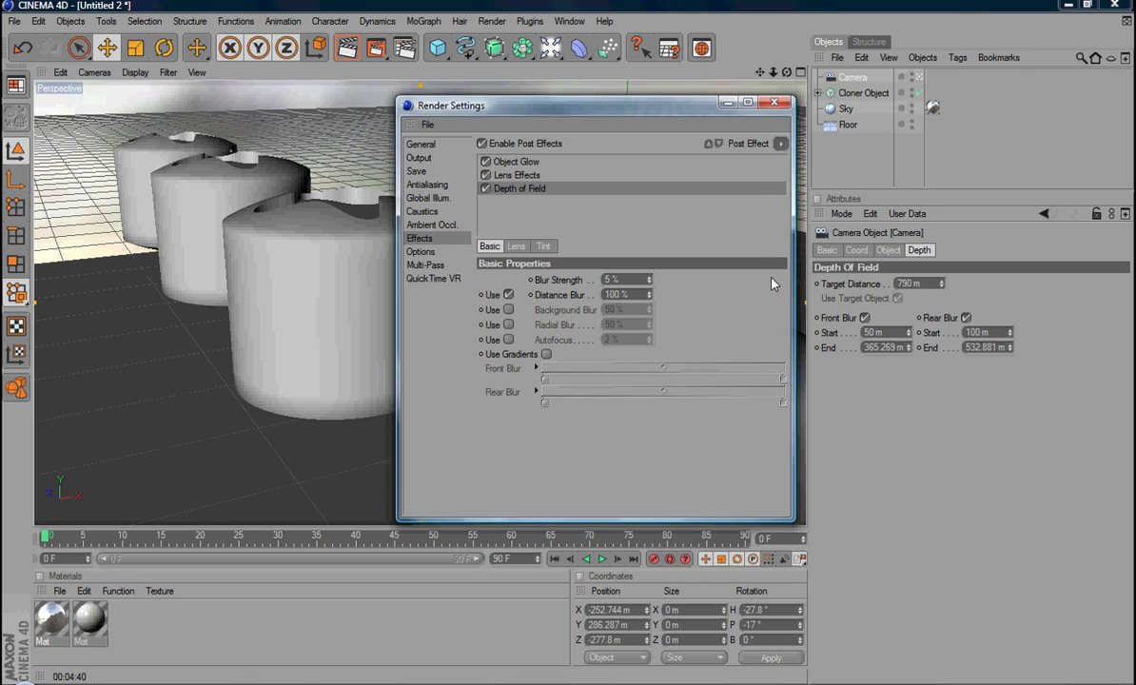
pyautogui.click(546, 354)
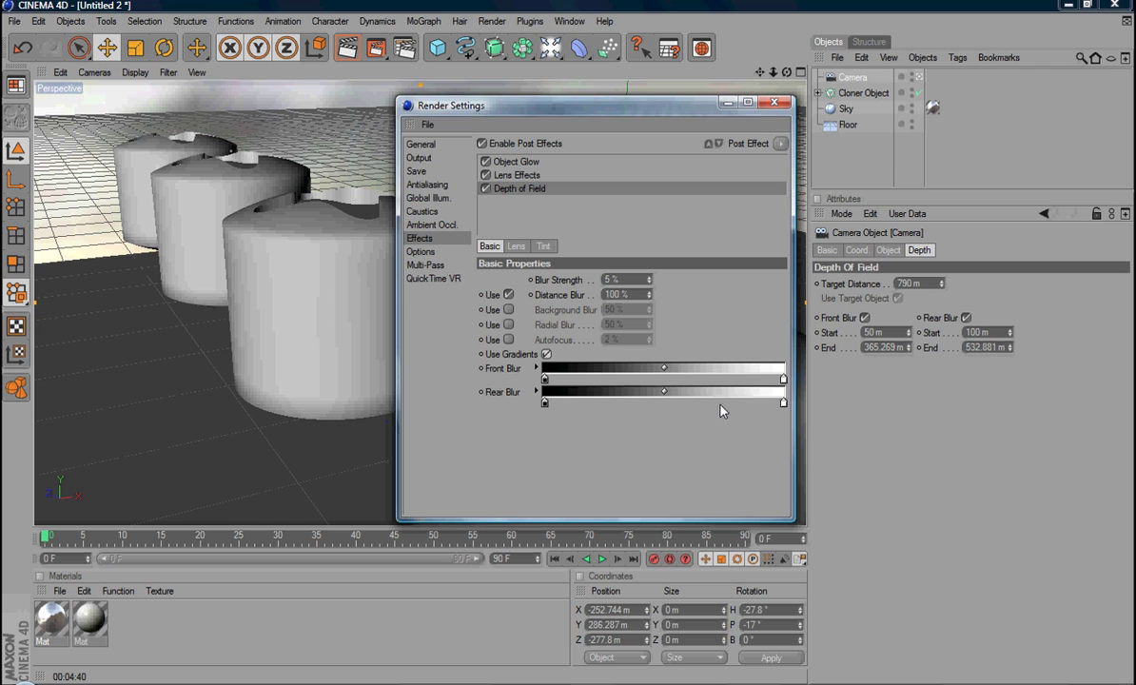
pyautogui.click(774, 102)
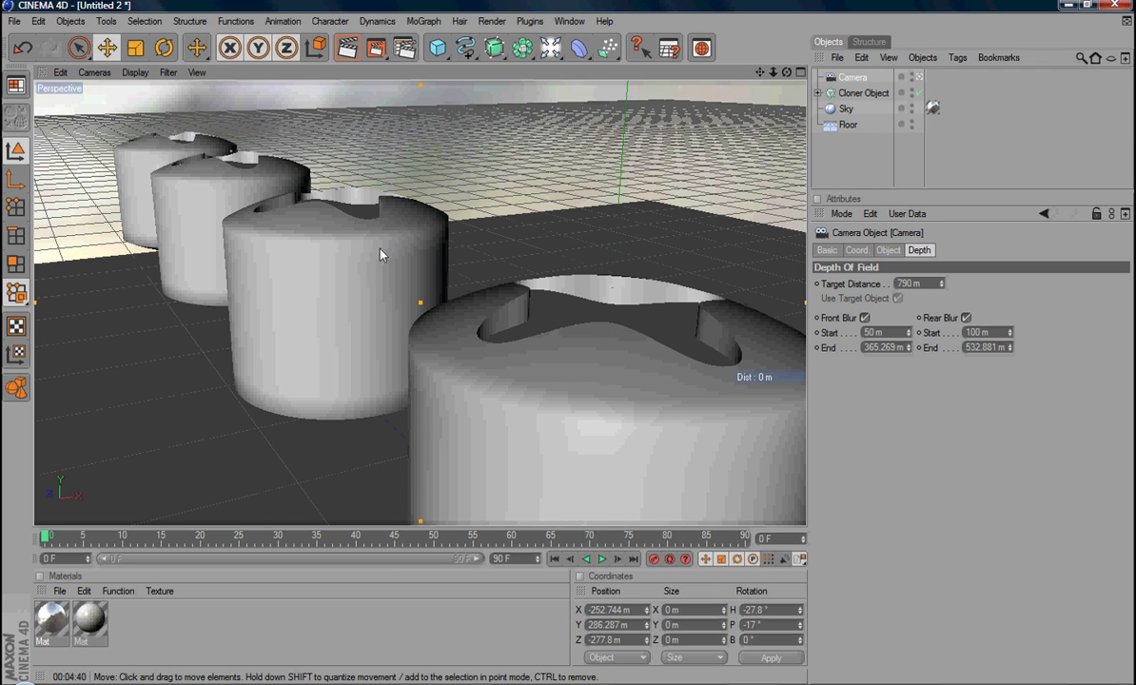
pyautogui.click(348, 47)
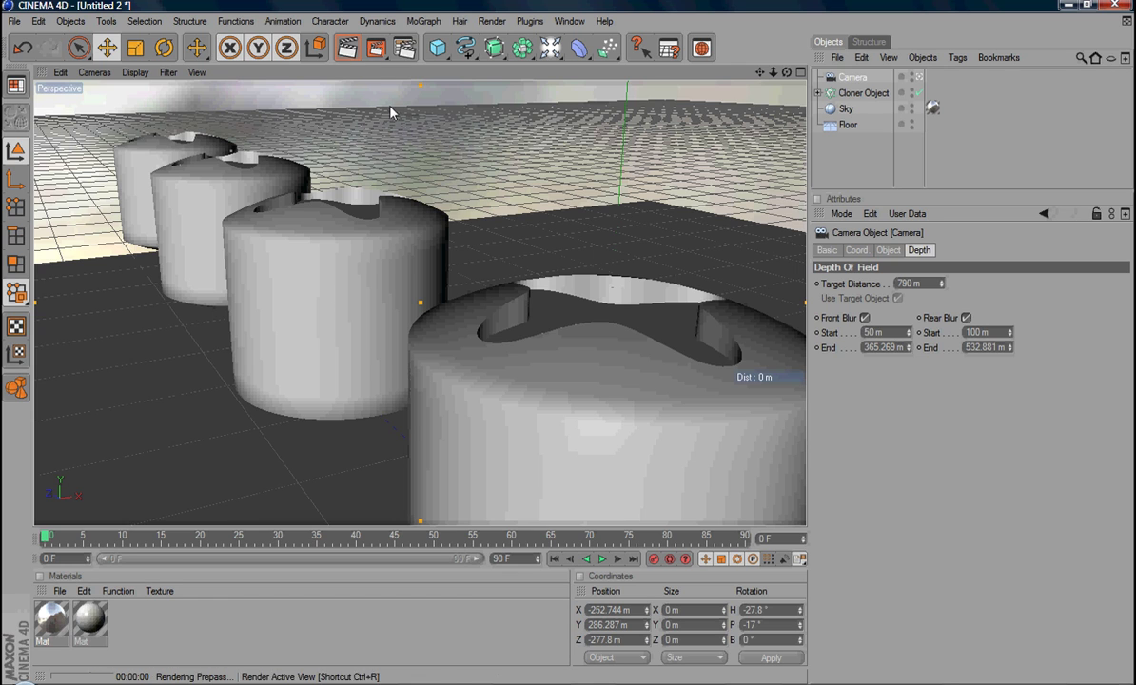